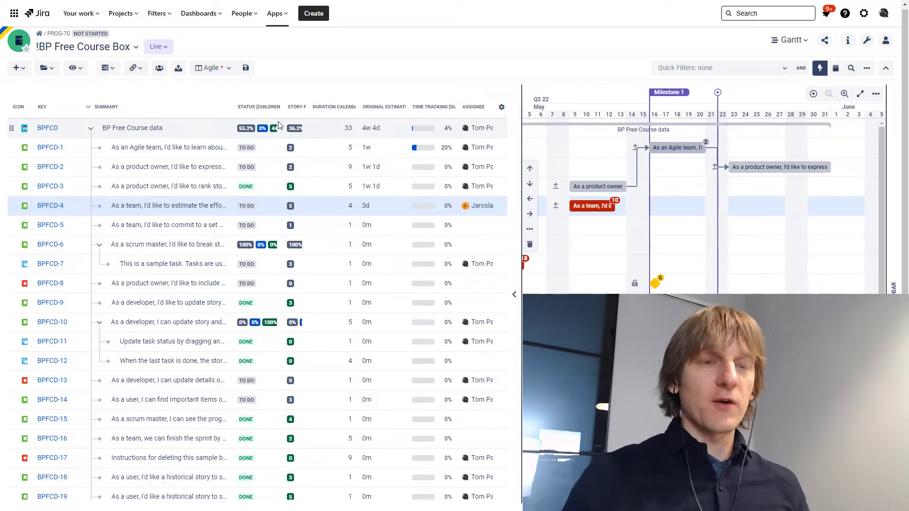
- Create a Basic Task named '1st Basic Task', shown as a one-day bar on 22 May 2022
{"action": "left_click_drag", "start_coordinate": [226, 152], "coordinate": [206, 190]}
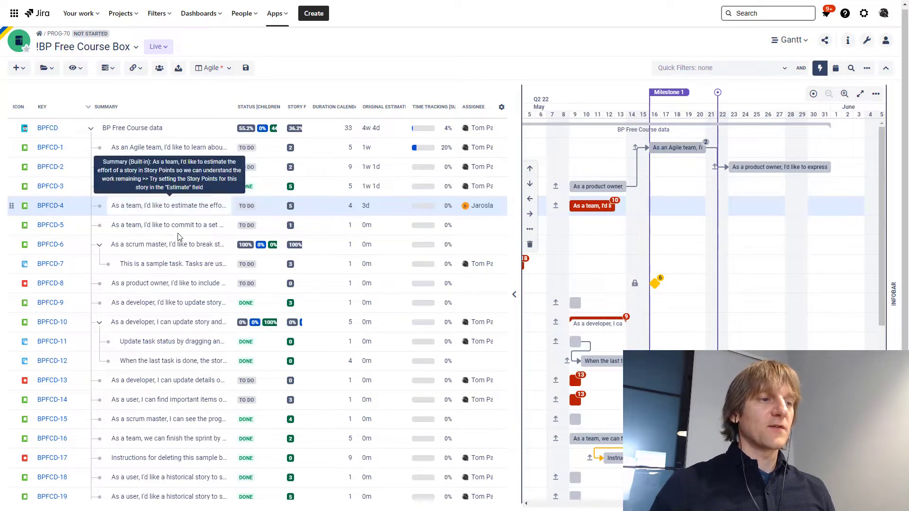
{"action": "left_click", "coordinate": [19, 68]}
{"action": "mouse_move", "coordinate": [35, 103]}
{"action": "mouse_move", "coordinate": [55, 90]}
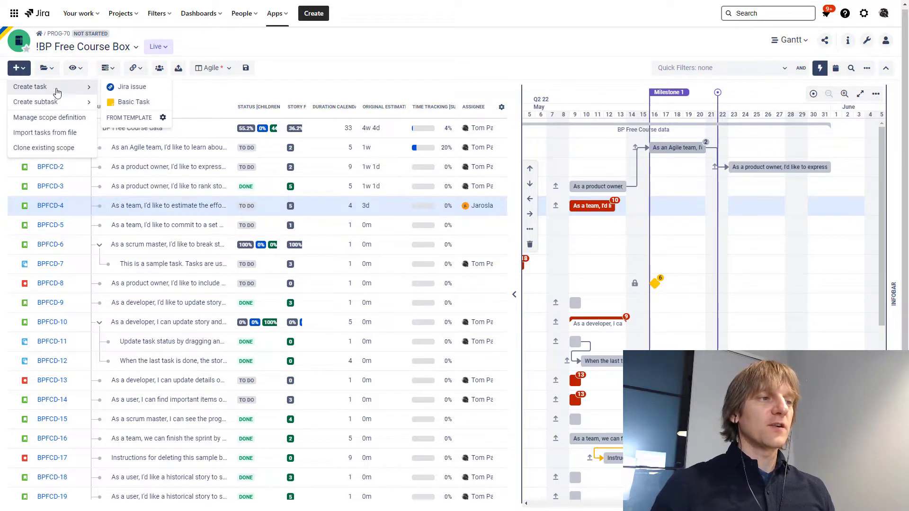
{"action": "left_click", "coordinate": [133, 102]}
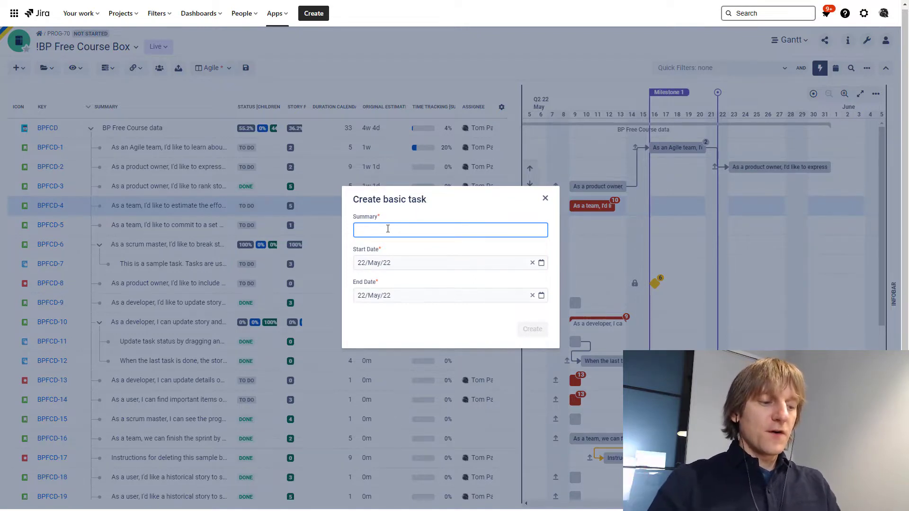
{"action": "type", "text": "1st Basic Task"}
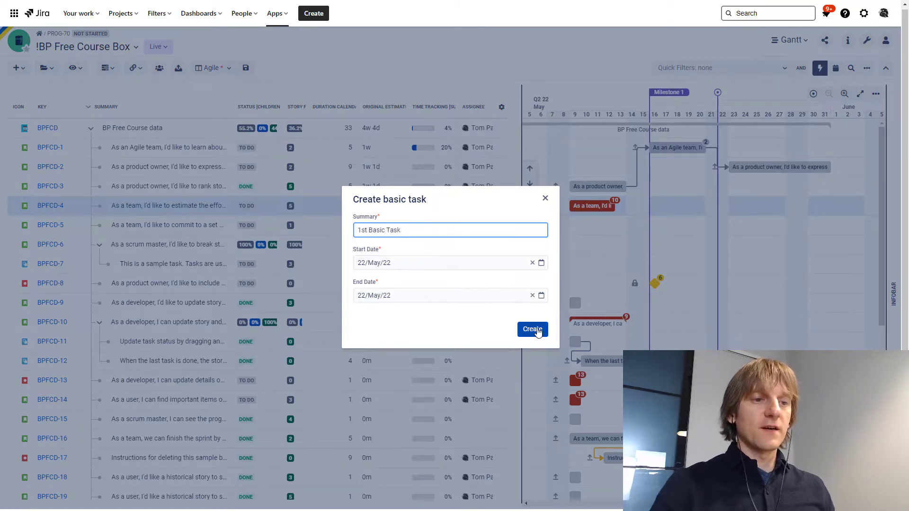
{"action": "left_click", "coordinate": [533, 329]}
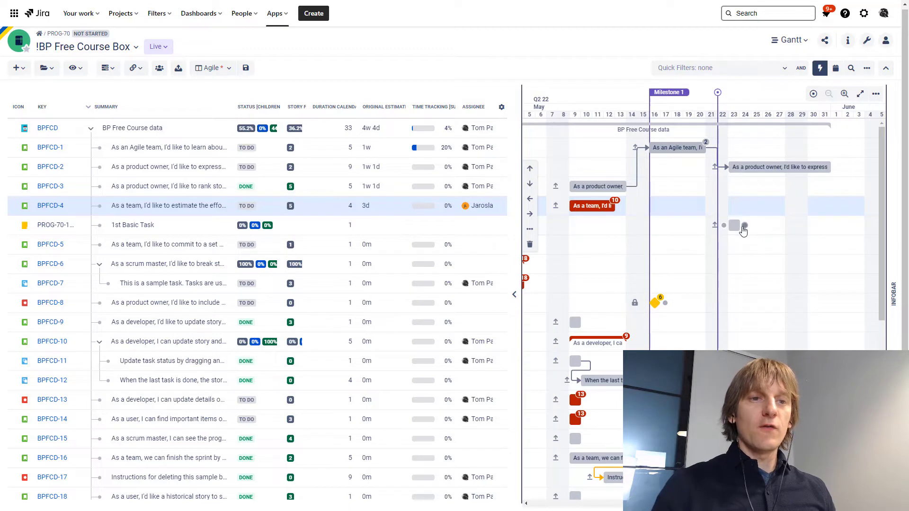
- Extend the 1st Basic Task bar to end on 27 May 2022, a duration of 5
{"action": "left_click_drag", "start_coordinate": [744, 226], "coordinate": [787, 225]}
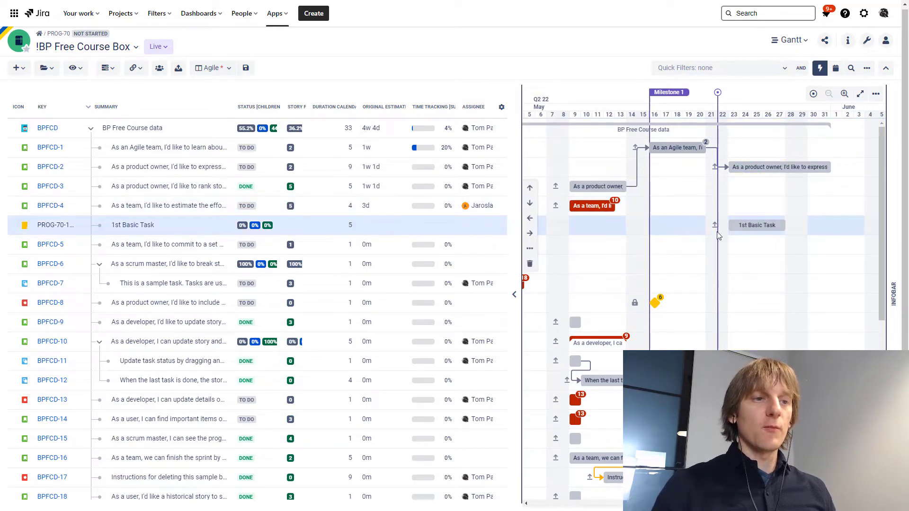
{"action": "left_click", "coordinate": [453, 225]}
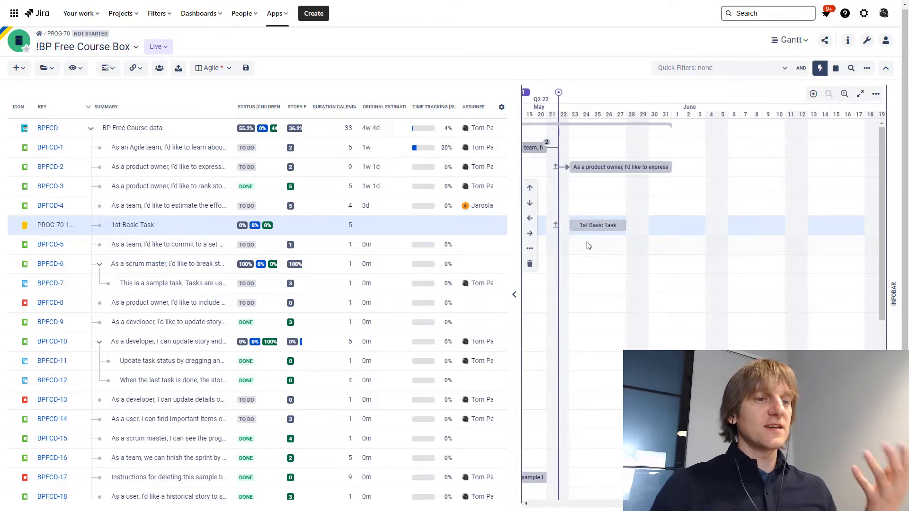
{"action": "scroll", "coordinate": [586, 257], "scroll_direction": "left", "scroll_amount": 5}
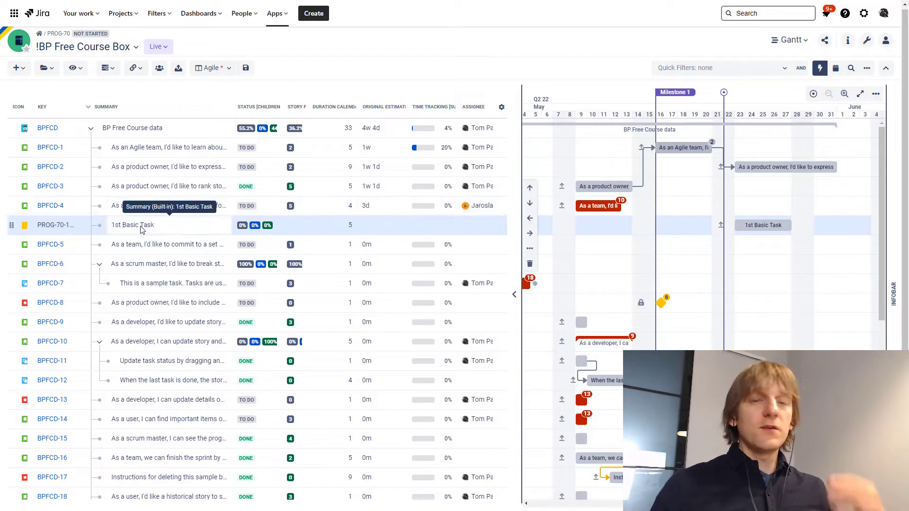
{"action": "mouse_move", "coordinate": [141, 229]}
{"action": "left_mouse_down"}
{"action": "mouse_move", "coordinate": [197, 214]}
{"action": "mouse_move", "coordinate": [182, 226]}
{"action": "left_mouse_up"}
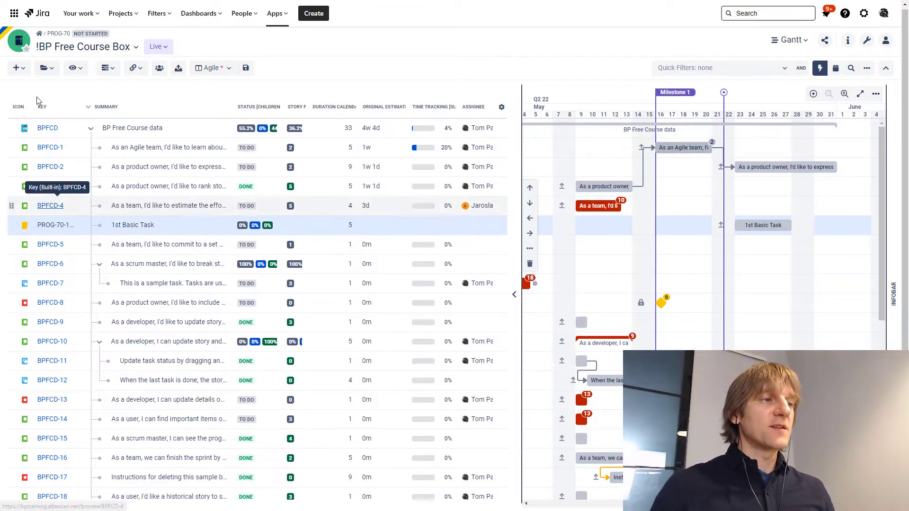
- Create a basic sub-task named 'Sub-task Basic Task' under 1st Basic Task
{"action": "left_click", "coordinate": [19, 68]}
{"action": "mouse_move", "coordinate": [48, 105]}
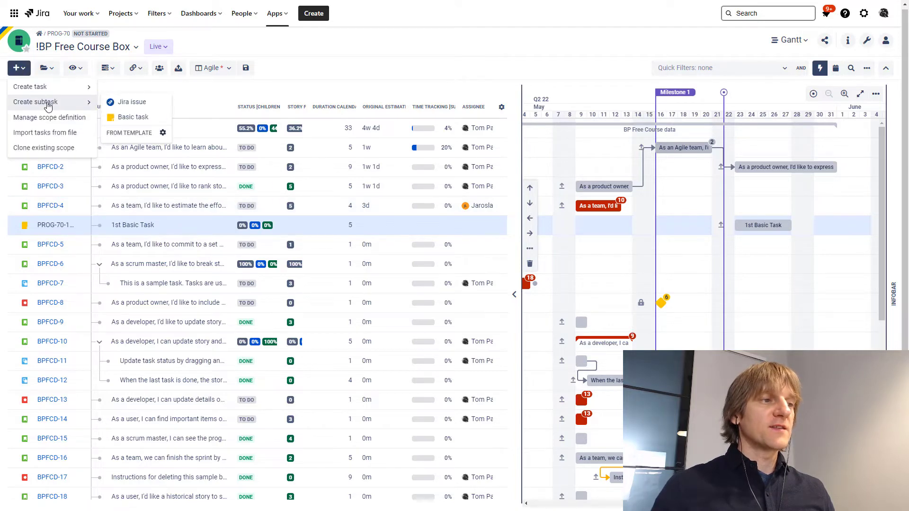
{"action": "left_click", "coordinate": [139, 122]}
{"action": "type", "text": "Sub-task Basic Task"}
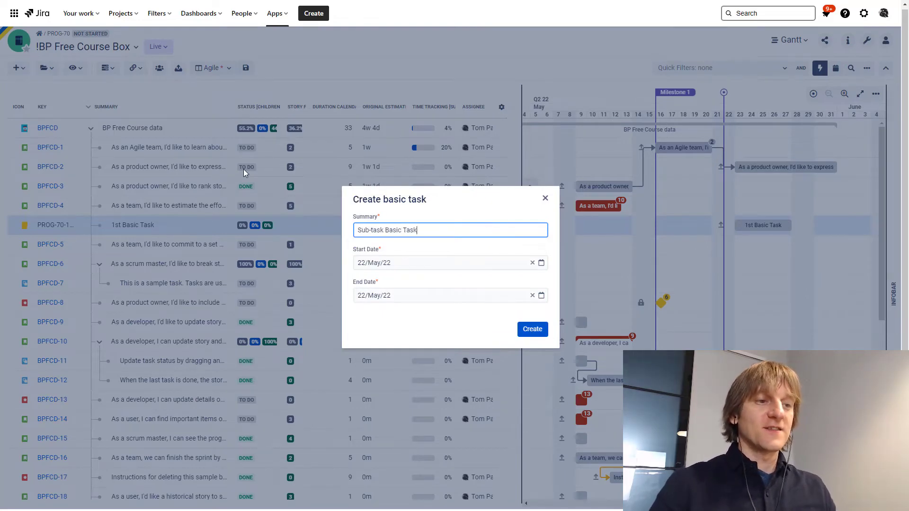
{"action": "key", "text": "Return"}
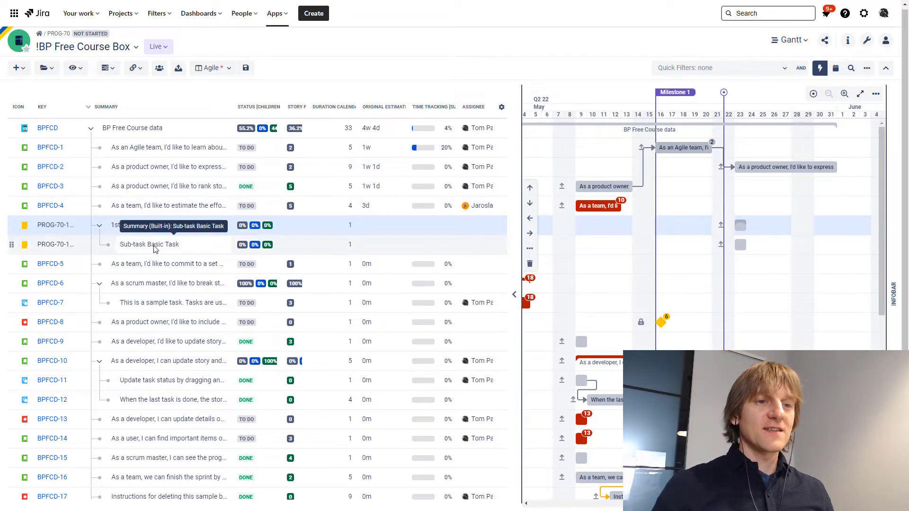
- Stretch the Sub-task Basic Task bar to end 27 May, giving it a duration of 5
{"action": "mouse_move", "coordinate": [739, 223]}
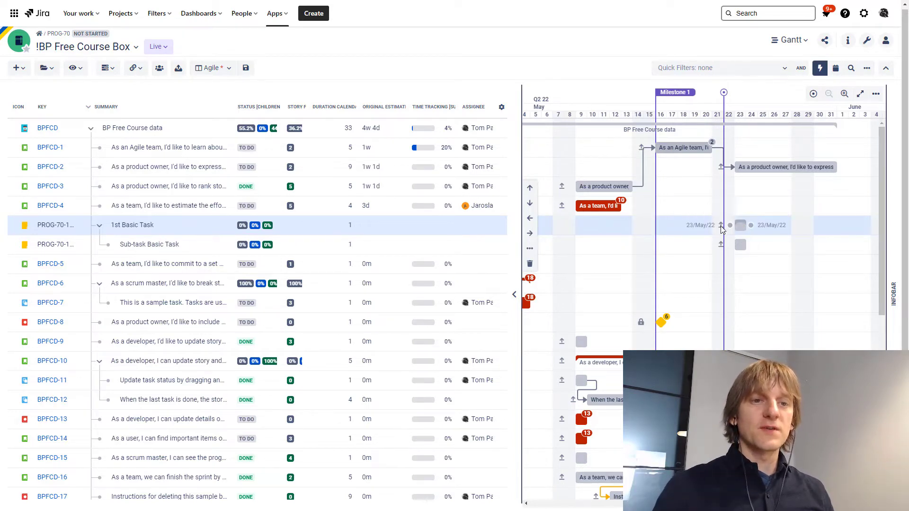
{"action": "left_click_drag", "start_coordinate": [743, 244], "coordinate": [791, 244]}
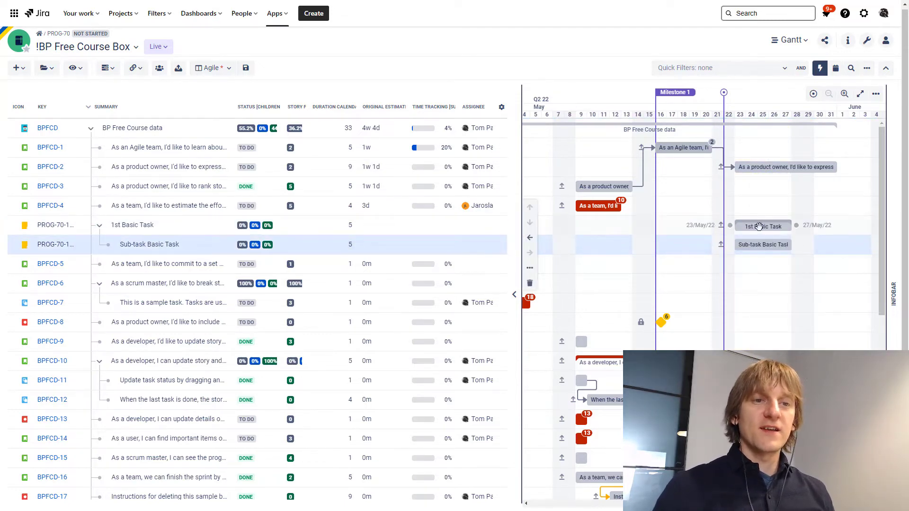
{"action": "mouse_move", "coordinate": [762, 245]}
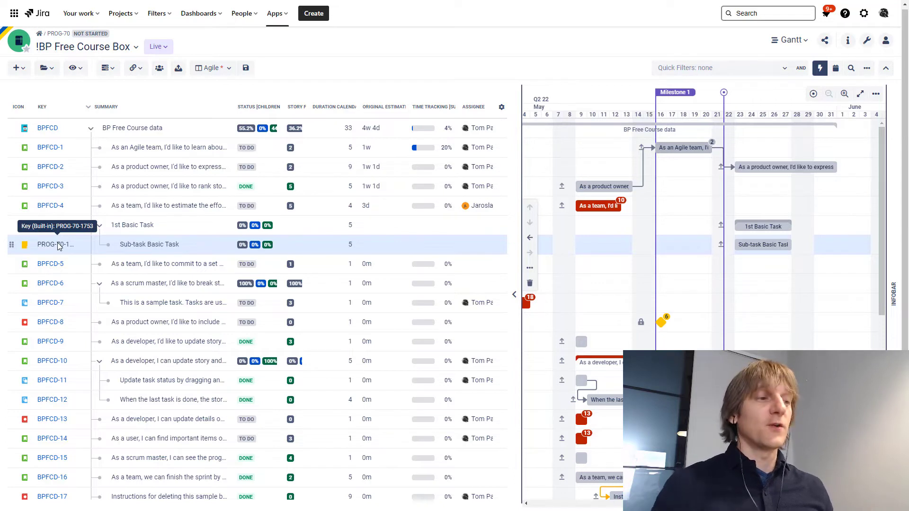
{"action": "left_click", "coordinate": [171, 232]}
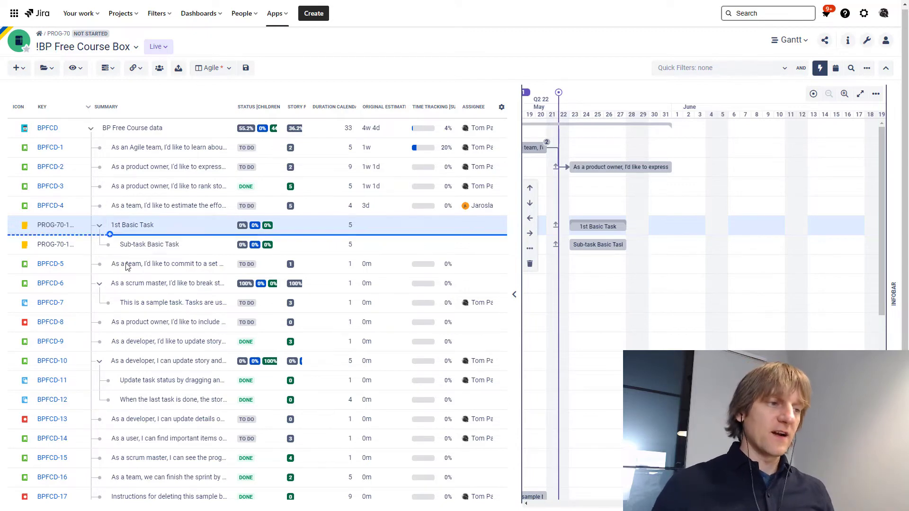
- Indent stories BPFCD-5 and BPFCD-6 under 1st Basic Task
{"action": "left_click", "coordinate": [86, 270]}
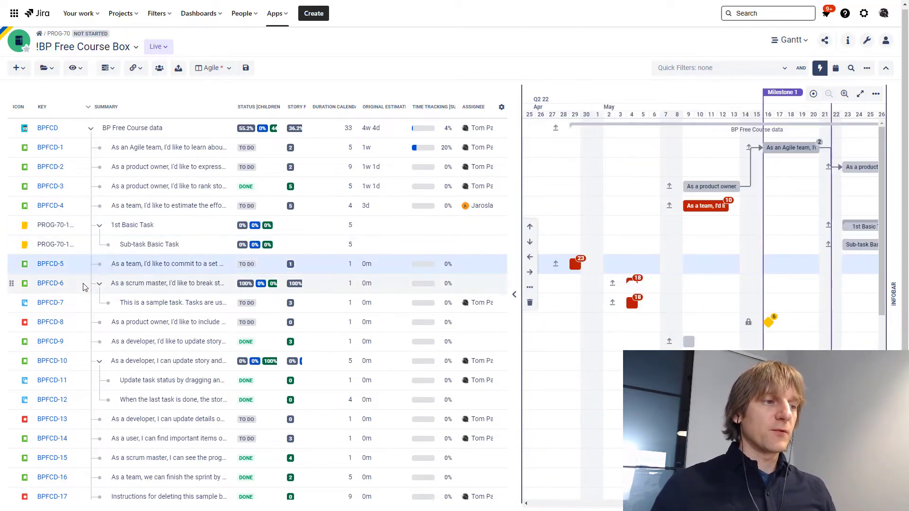
{"action": "left_click", "coordinate": [84, 284], "text": "ctrl"}
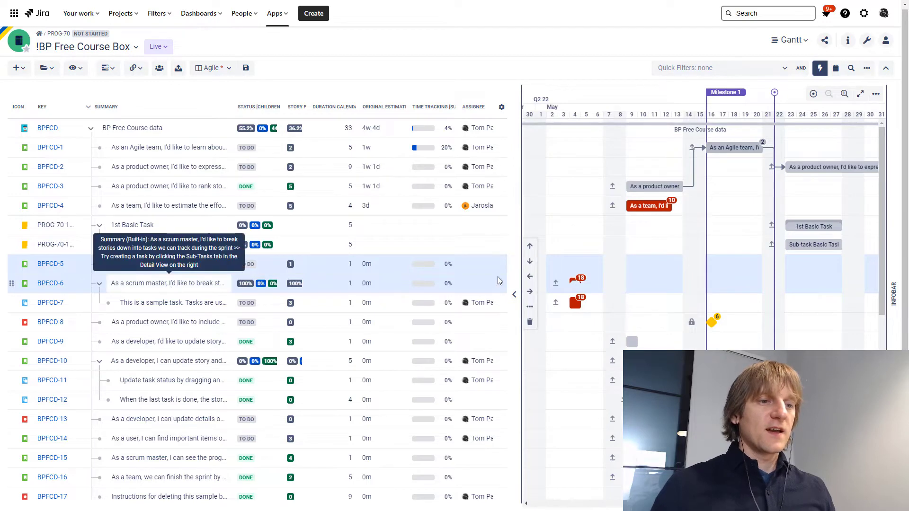
{"action": "left_click", "coordinate": [530, 292]}
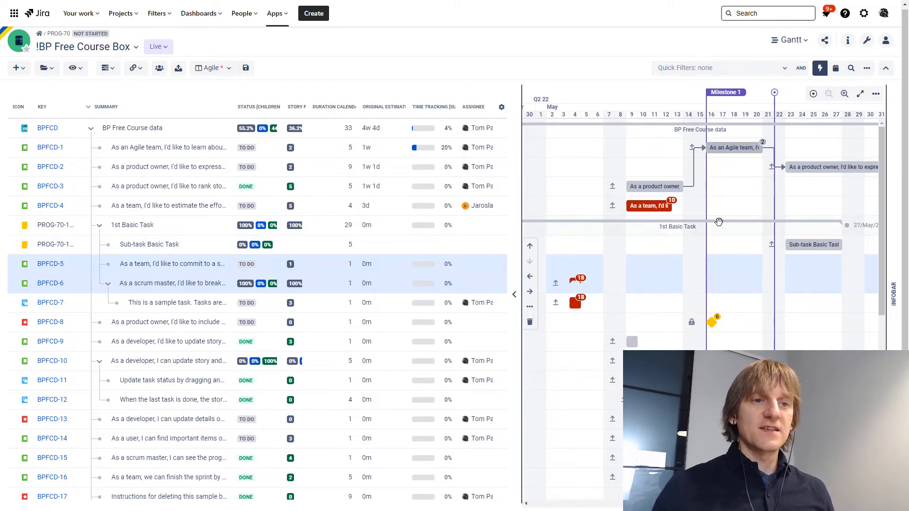
- Select 1st Basic Task together with BPFCD-7, BPFCD-5 and BPFCD-6
{"action": "scroll", "coordinate": [653, 254], "scroll_direction": "left", "scroll_amount": 3}
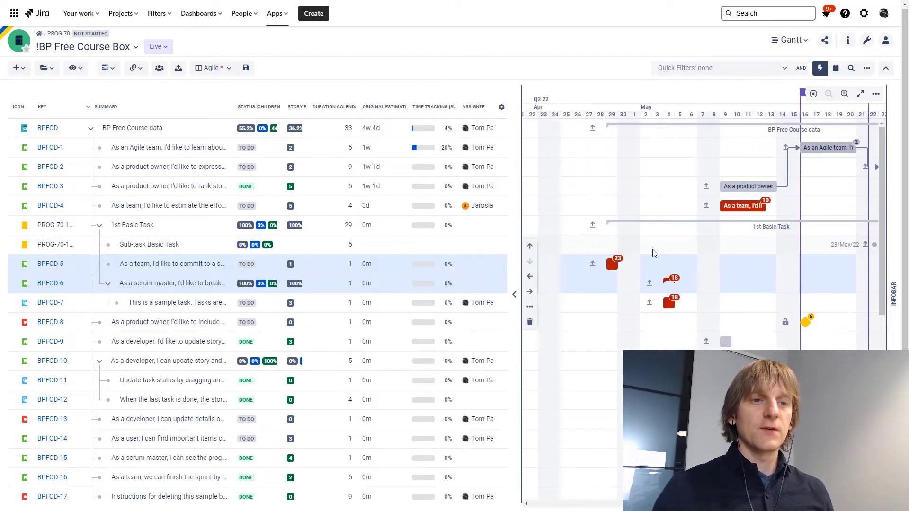
{"action": "scroll", "coordinate": [653, 249], "scroll_direction": "right", "scroll_amount": 1}
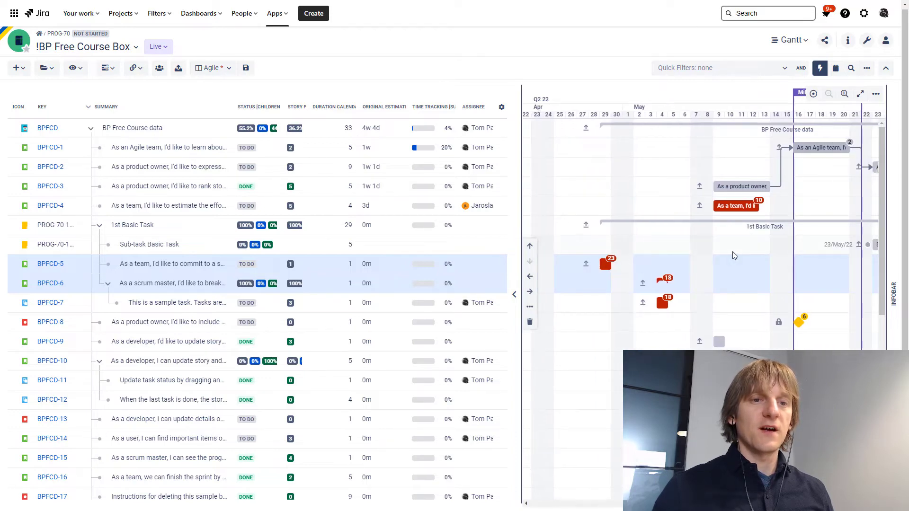
{"action": "scroll", "coordinate": [731, 252], "scroll_direction": "right", "scroll_amount": 3}
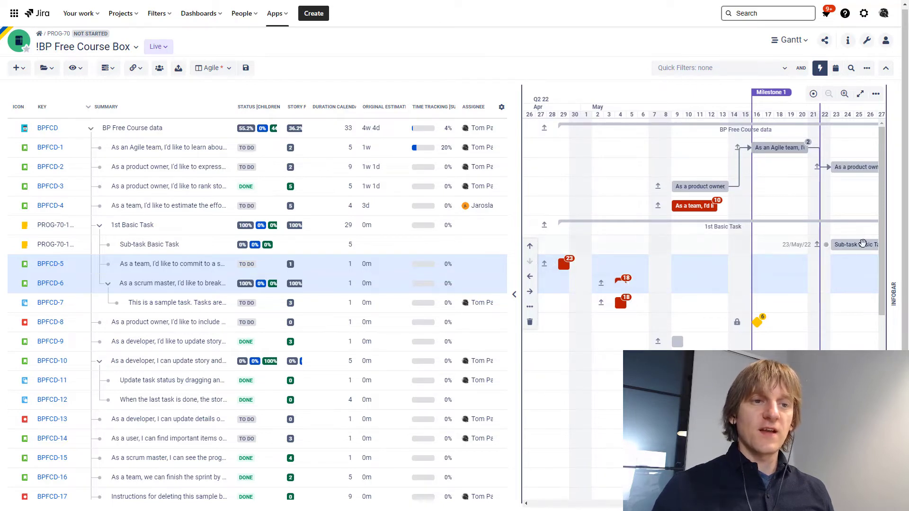
{"action": "scroll", "coordinate": [785, 247], "scroll_direction": "right", "scroll_amount": 3}
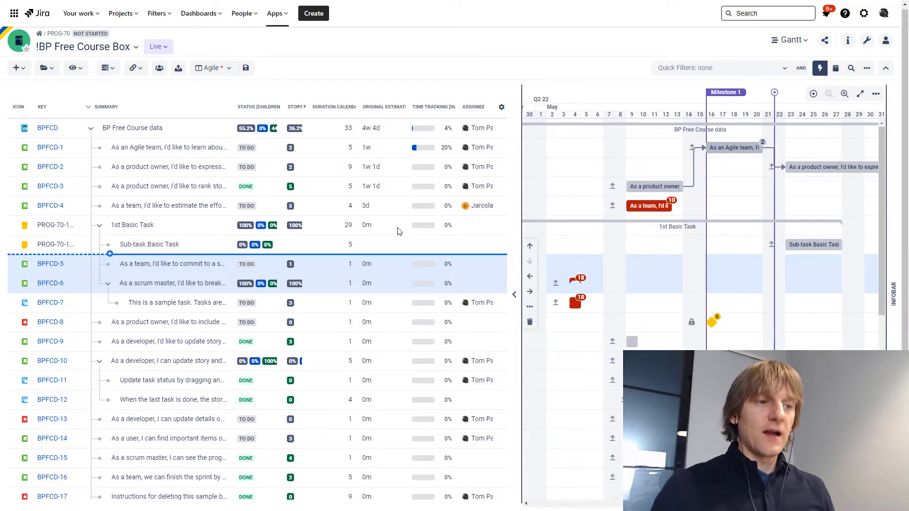
{"action": "left_click", "coordinate": [396, 231]}
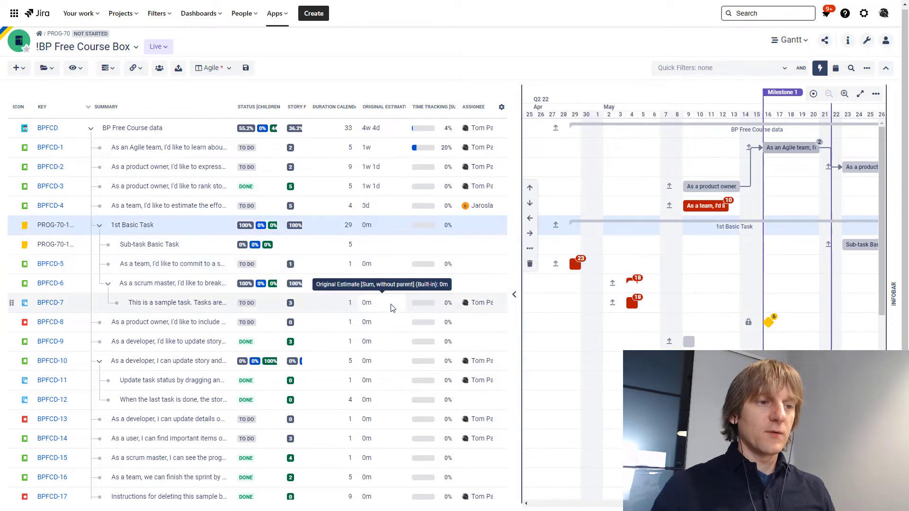
{"action": "left_click", "coordinate": [392, 306], "text": "ctrl"}
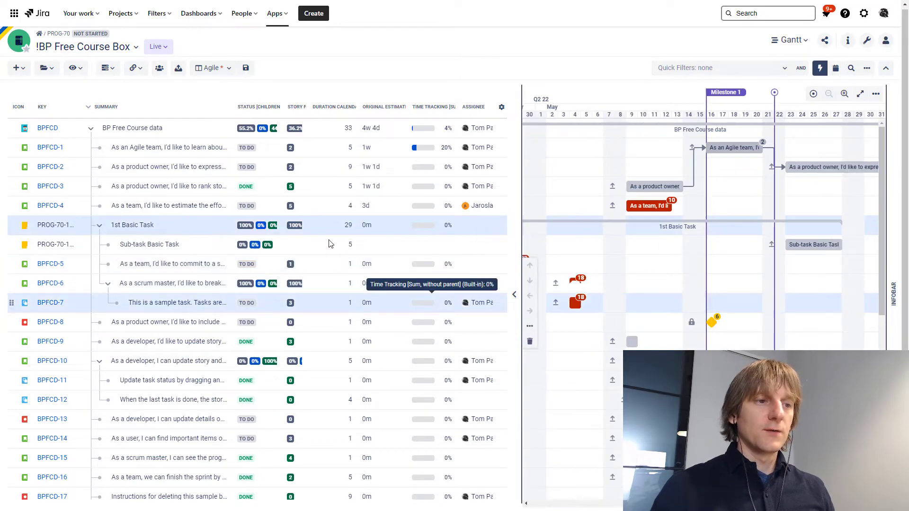
{"action": "left_click", "coordinate": [333, 266], "text": "shift"}
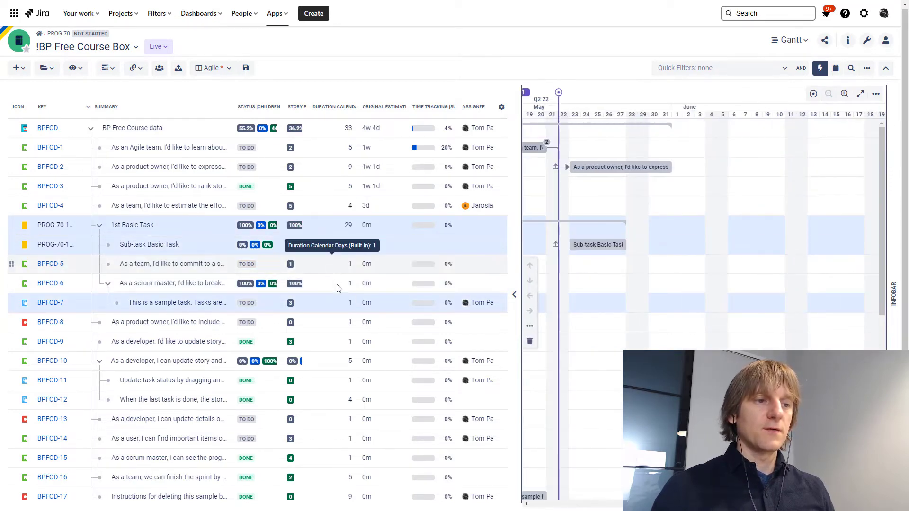
{"action": "left_click", "coordinate": [337, 286], "text": "shift"}
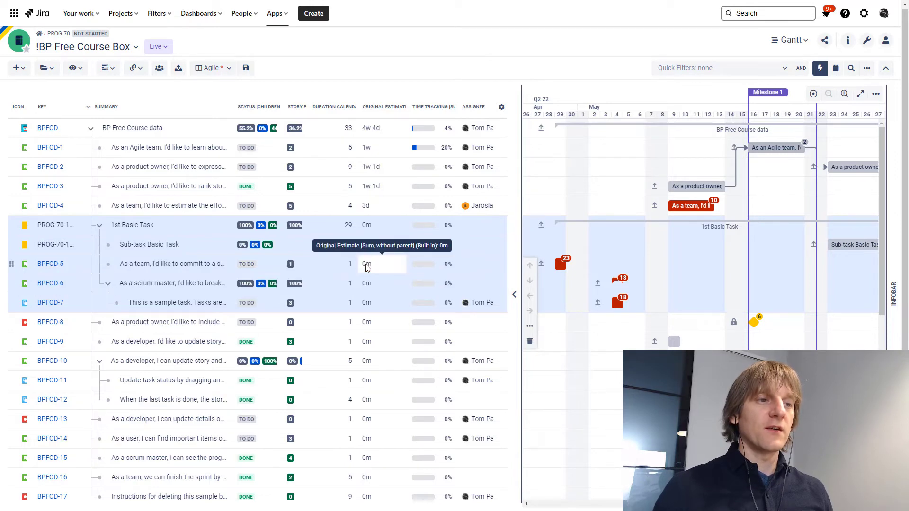
- Set story BPFCD-5's original estimate to 1d
{"action": "left_click", "coordinate": [369, 266]}
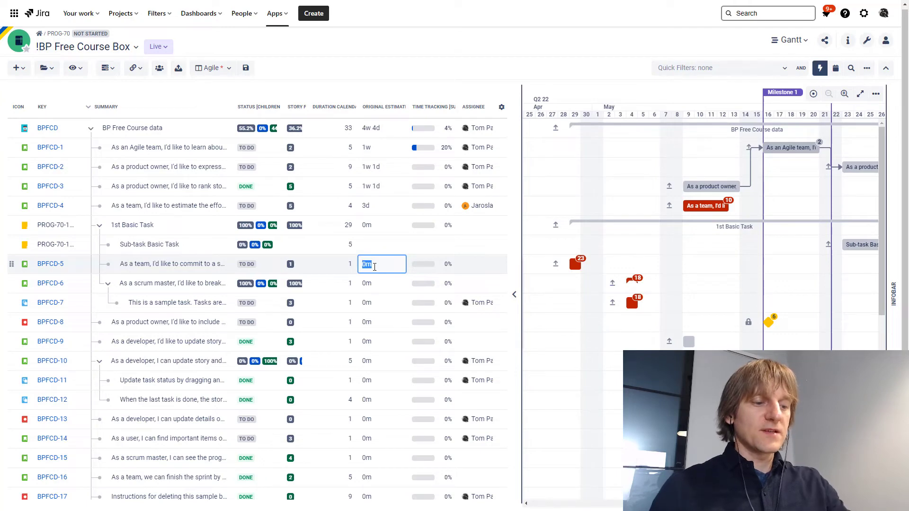
{"action": "type", "text": "1d"}
{"action": "key", "text": "Return"}
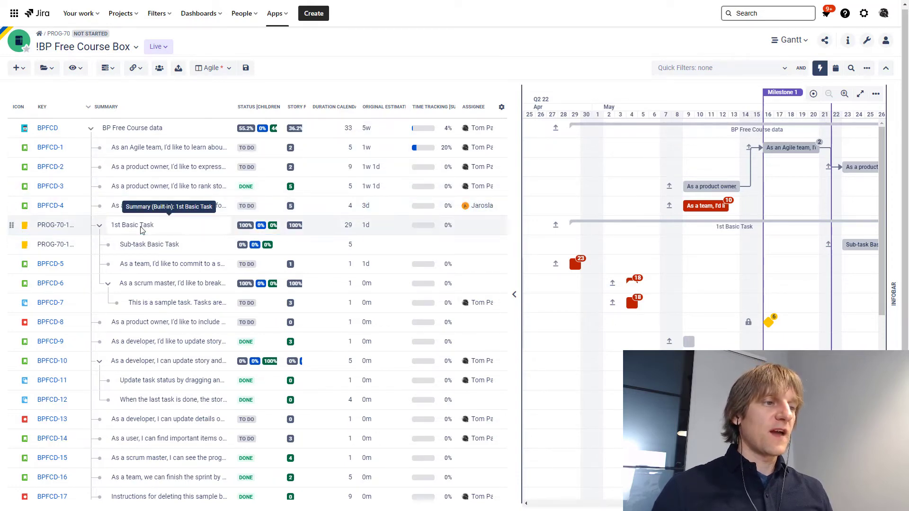
- Move story BPFCD-1 with Ctrl+Down so it nests under 1st Basic Task
{"action": "left_click", "coordinate": [223, 156]}
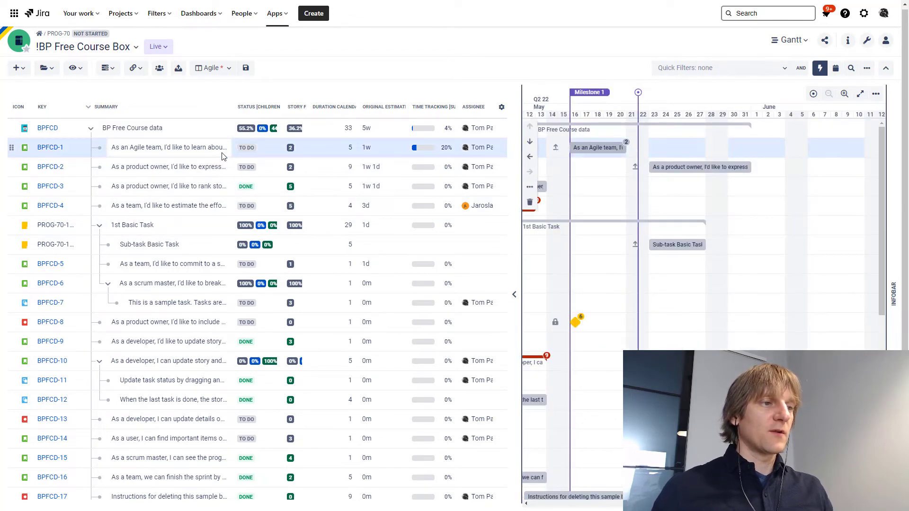
{"action": "key", "text": "ctrl+Down"}
{"action": "key", "text": "ctrl+Down"}
{"action": "key", "text": "ctrl+Down"}
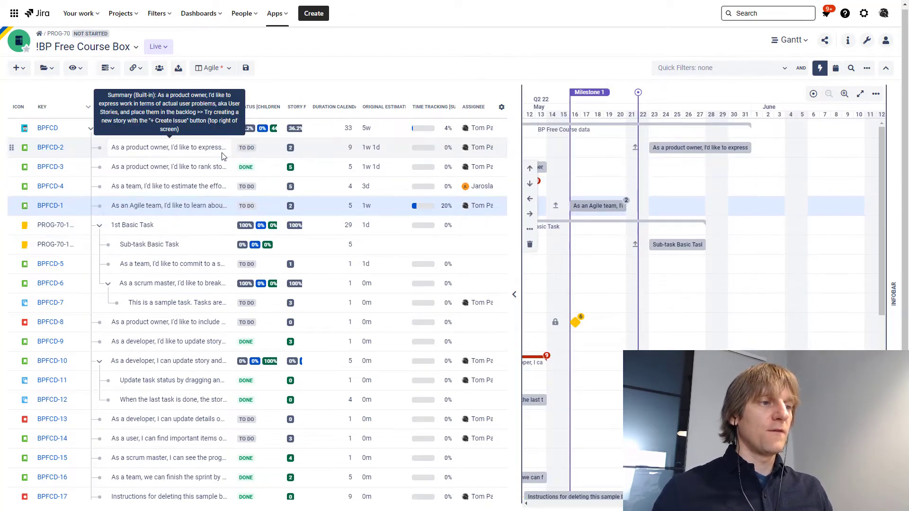
{"action": "key", "text": "ctrl+Down"}
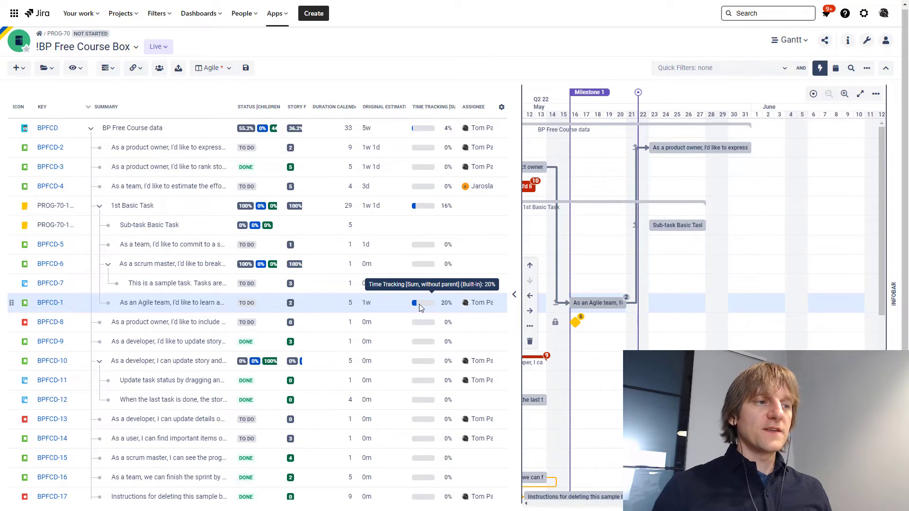
{"action": "left_click_drag", "start_coordinate": [108, 304], "coordinate": [109, 204]}
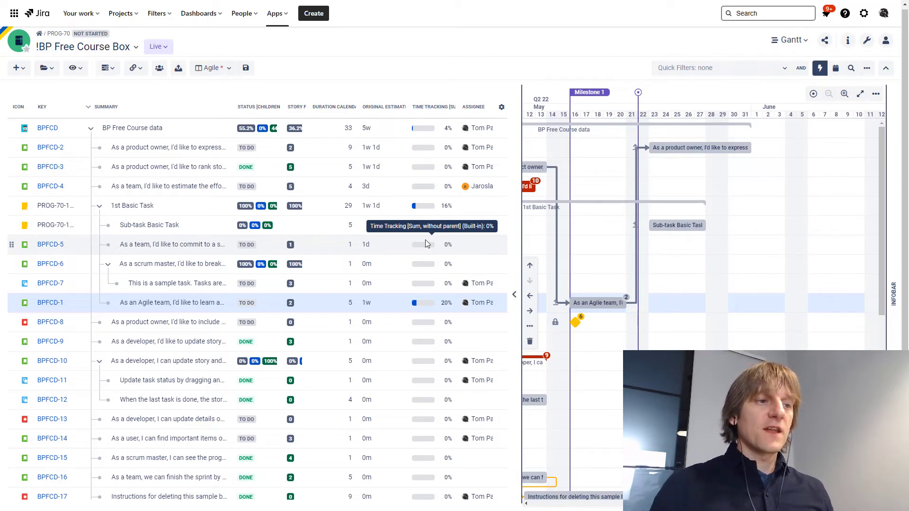
- Drag Sub-task Basic Task out of 1st Basic Task to the top level below BPFCD-1
{"action": "left_click", "coordinate": [199, 228]}
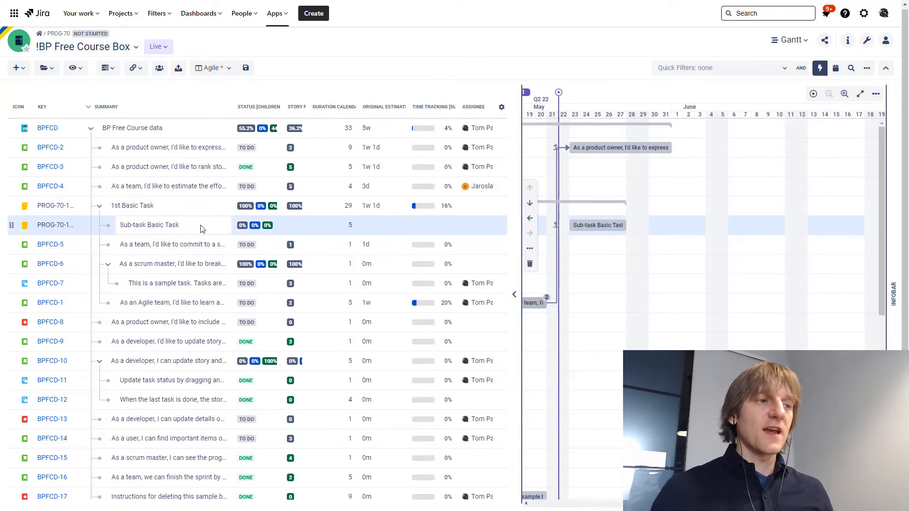
{"action": "left_click_drag", "start_coordinate": [199, 229], "coordinate": [142, 309]}
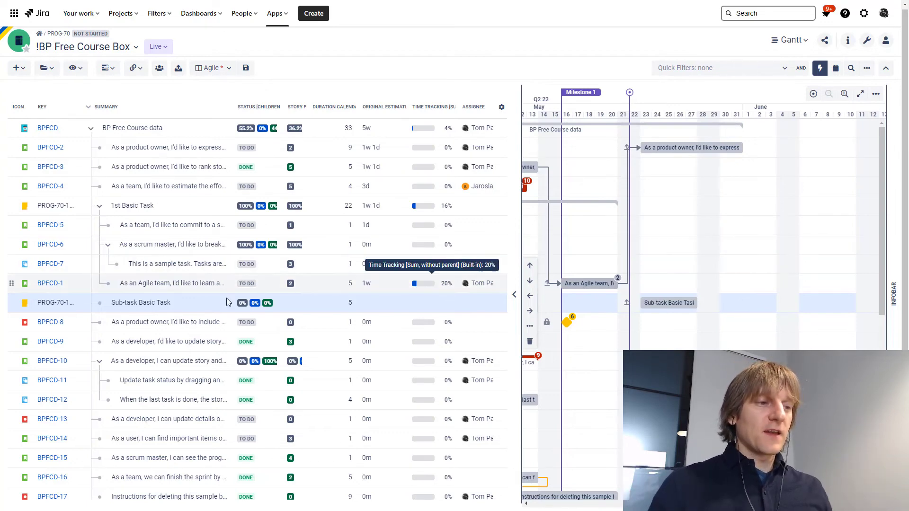
- Convert Sub-task Basic Task to a Jira issue, choosing DEMO Project as the destination
{"action": "right_click", "coordinate": [311, 303]}
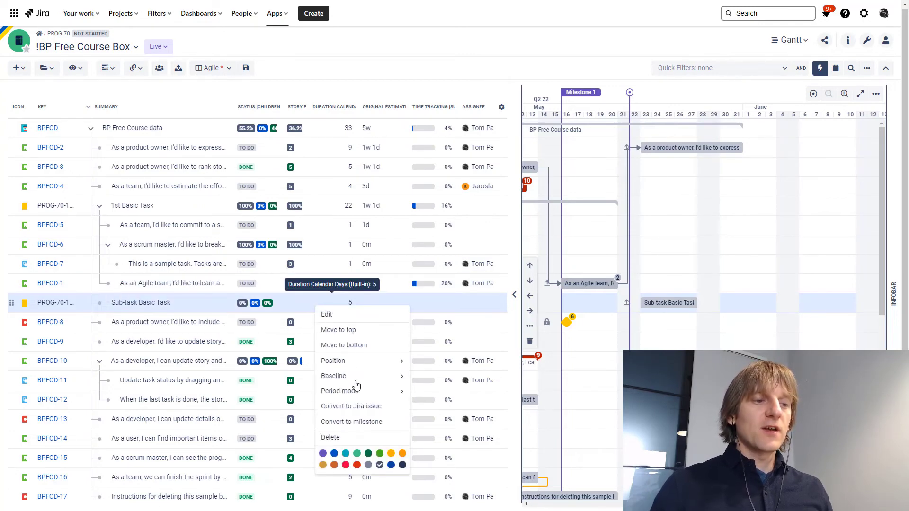
{"action": "left_click", "coordinate": [375, 407]}
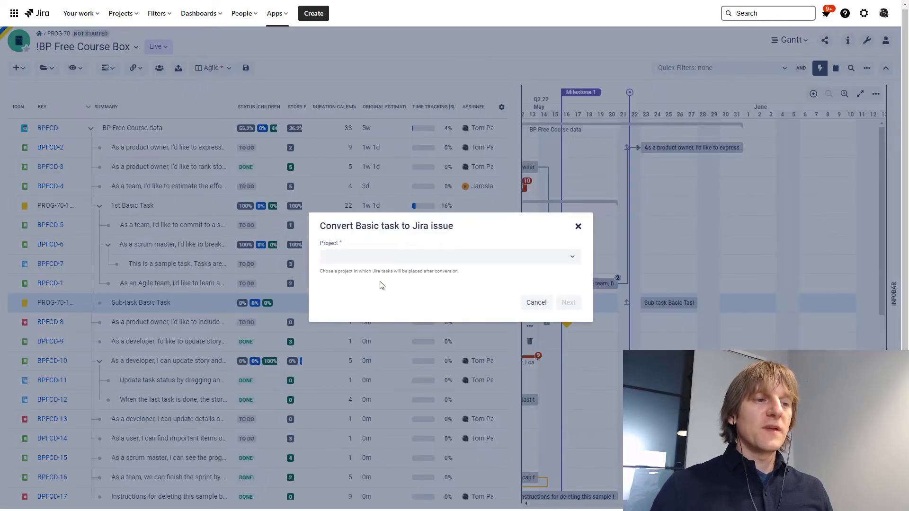
{"action": "left_click", "coordinate": [377, 260]}
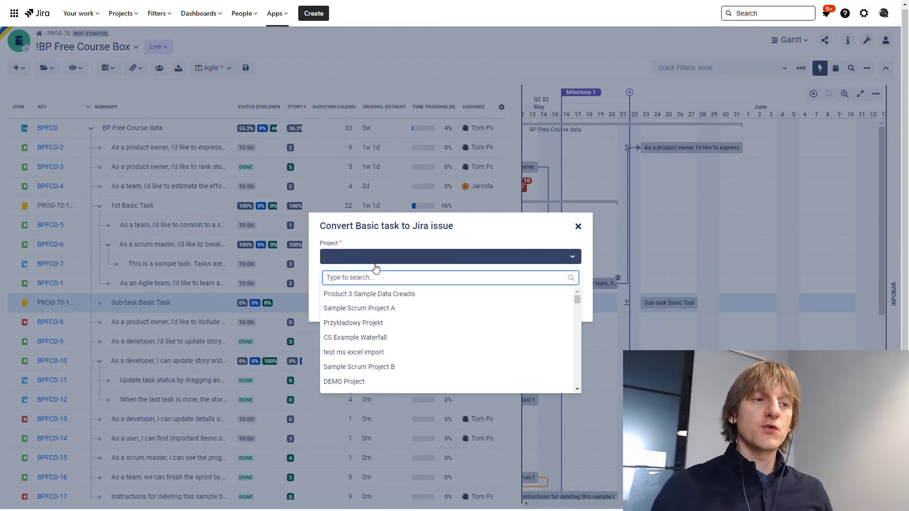
{"action": "type", "text": "demo"}
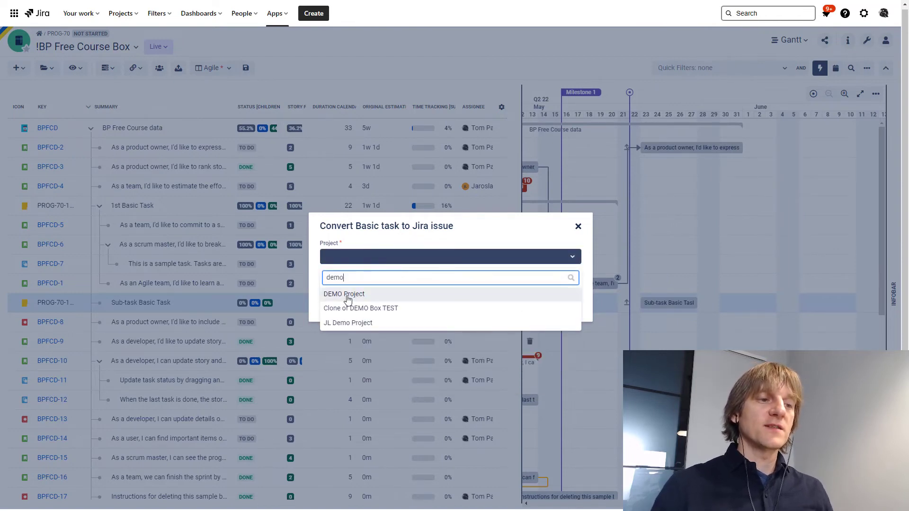
{"action": "left_click", "coordinate": [349, 297]}
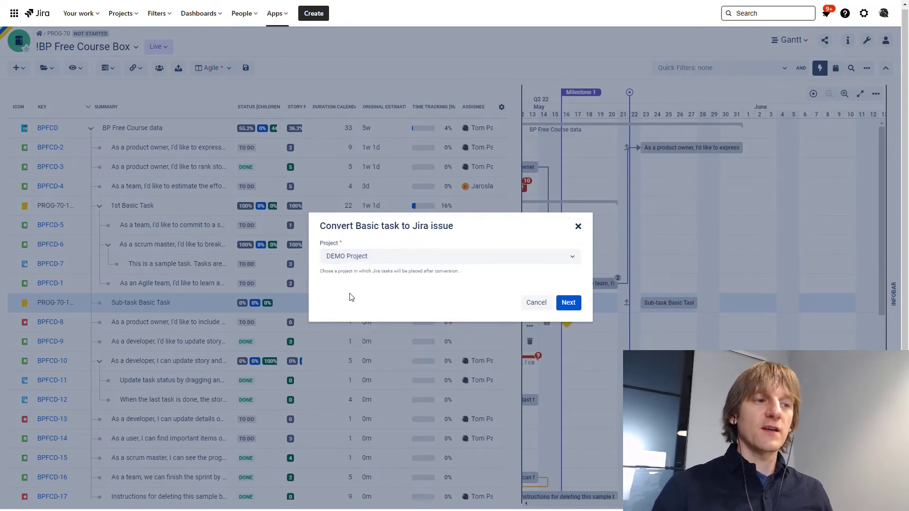
{"action": "left_click", "coordinate": [568, 303]}
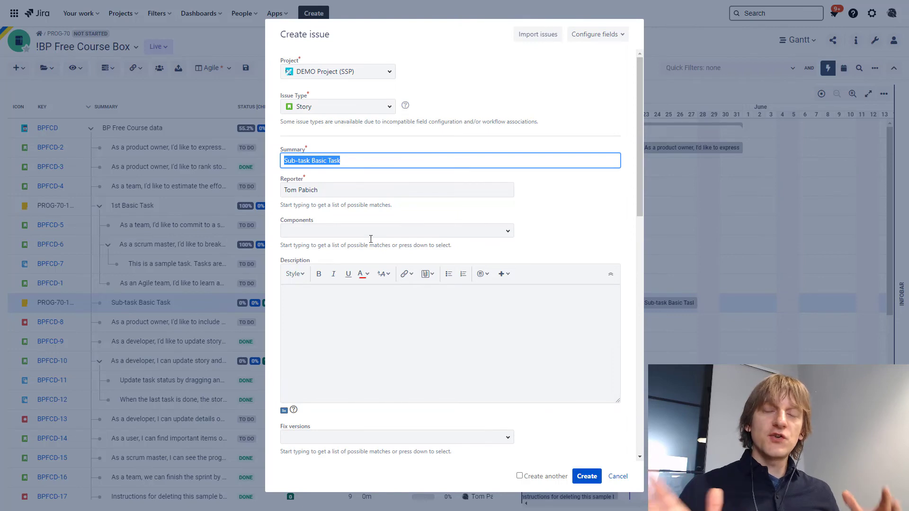
- Create the issue as a Task titled 'Sub-task Basic Task Converted to Jira Issue'
{"action": "left_click", "coordinate": [387, 106]}
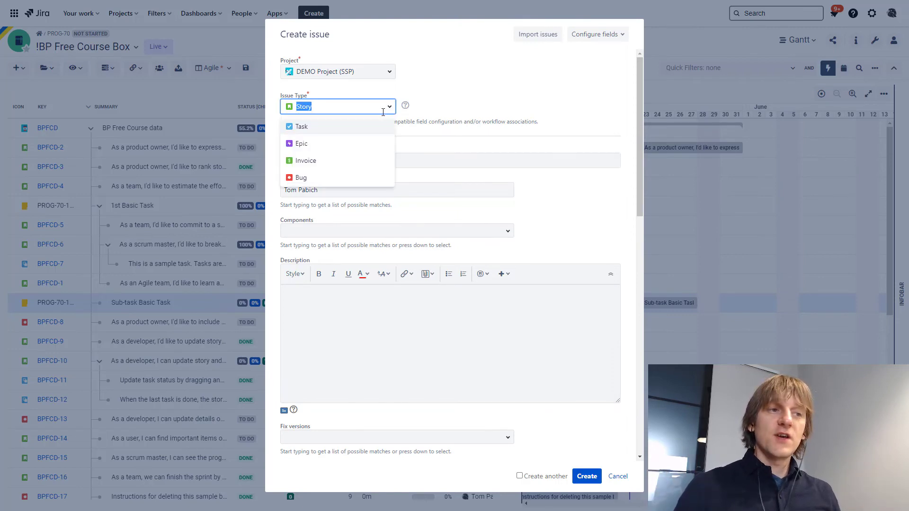
{"action": "left_click", "coordinate": [333, 129]}
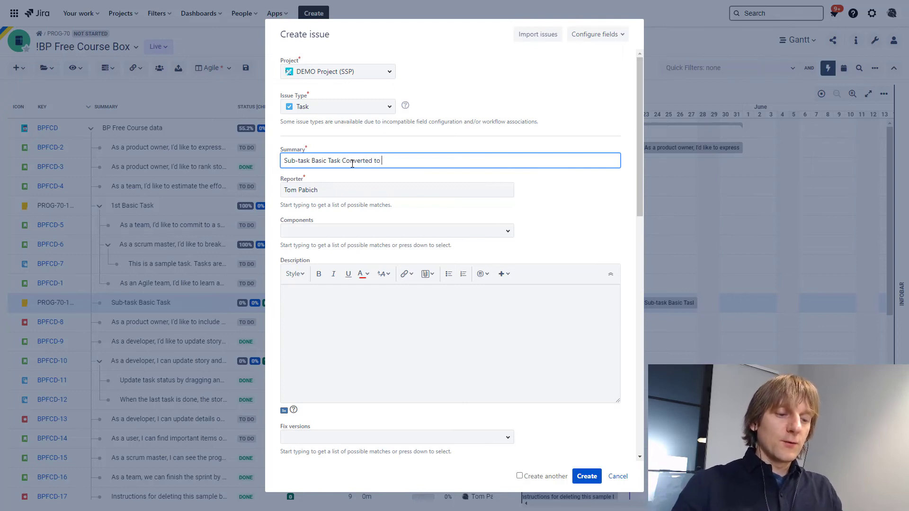
{"action": "type", "text": "e"}
{"action": "left_click", "coordinate": [587, 477]}
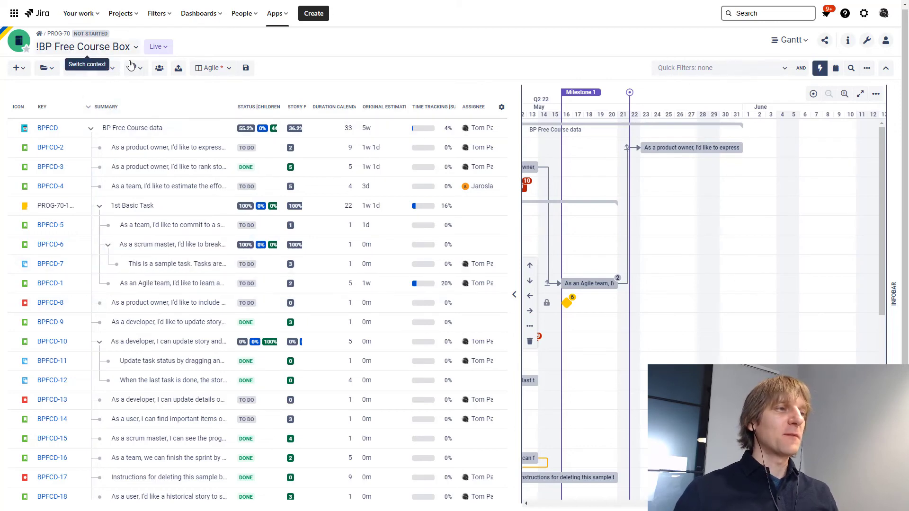
{"action": "scroll", "coordinate": [169, 241], "scroll_direction": "down", "scroll_amount": 2}
{"action": "scroll", "coordinate": [169, 242], "scroll_direction": "down", "scroll_amount": 3}
{"action": "scroll", "coordinate": [169, 243], "scroll_direction": "down", "scroll_amount": 1}
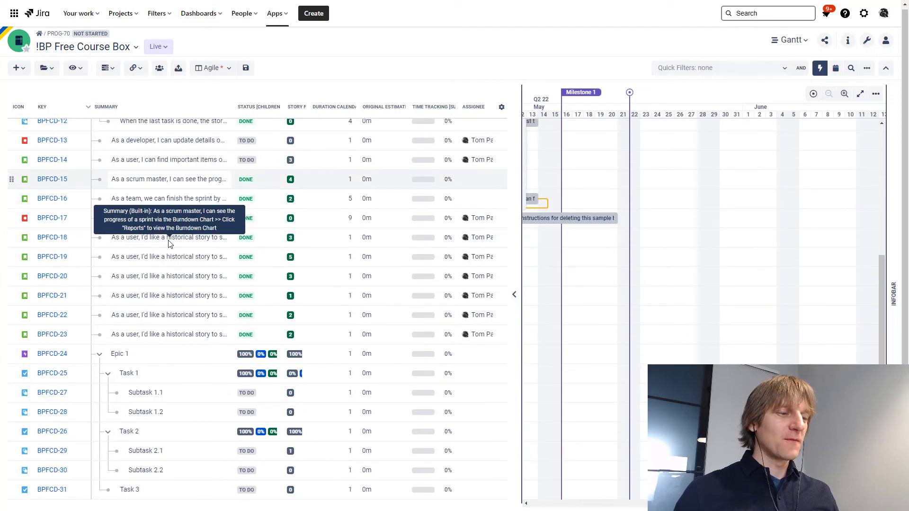
{"action": "scroll", "coordinate": [169, 243], "scroll_direction": "down", "scroll_amount": 2}
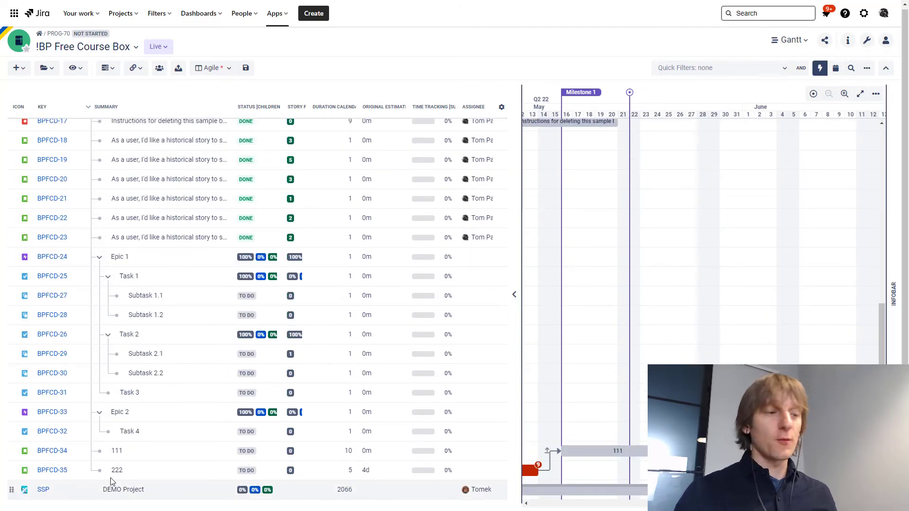
{"action": "scroll", "coordinate": [161, 322], "scroll_direction": "up", "scroll_amount": 1}
{"action": "scroll", "coordinate": [161, 322], "scroll_direction": "up", "scroll_amount": 6}
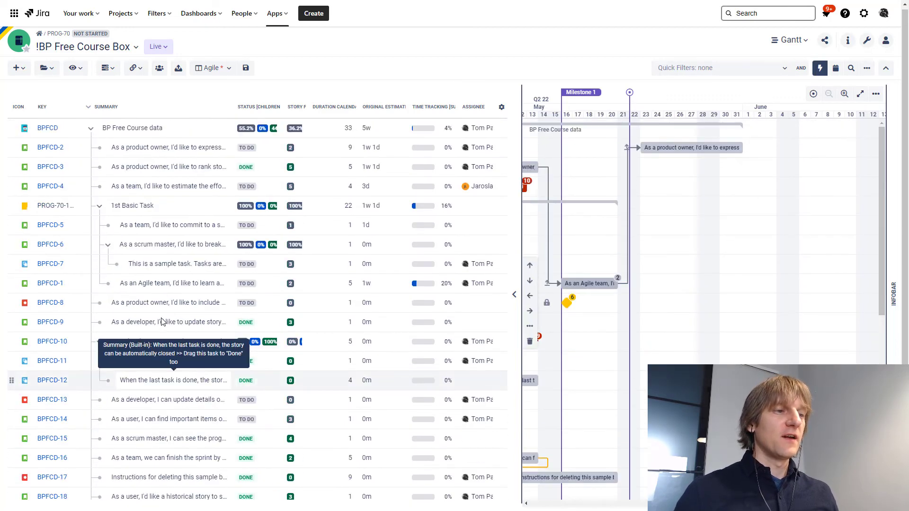
- Convert '1st Basic Task' into a Jira Task issue in the BP Free Course data project, creating BPFCD-36
{"action": "right_click", "coordinate": [163, 207]}
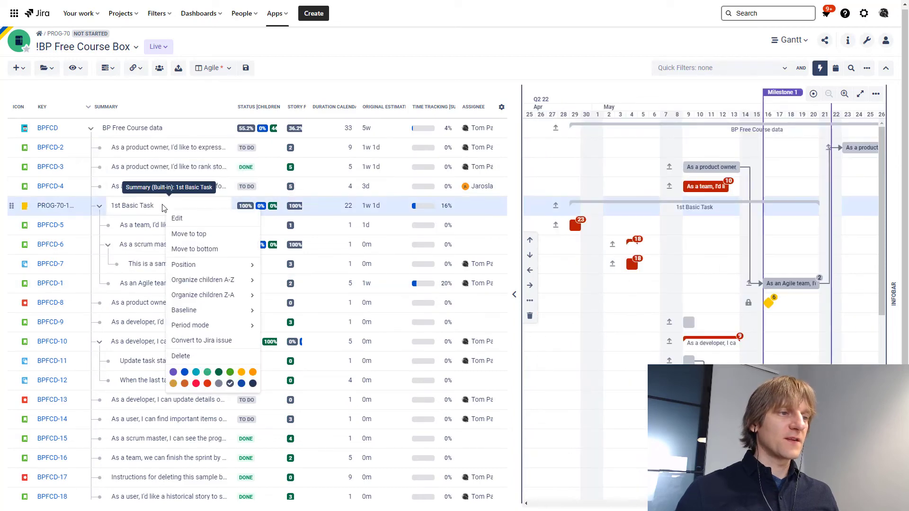
{"action": "left_click", "coordinate": [219, 341]}
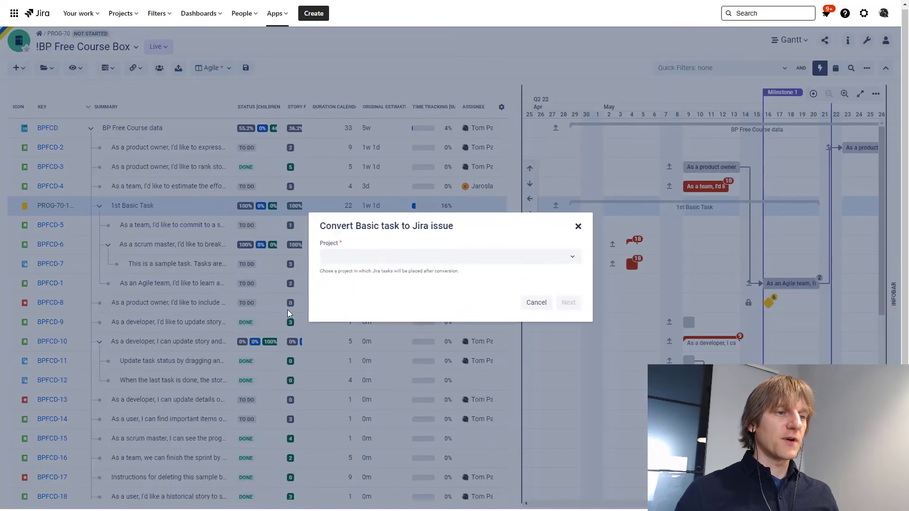
{"action": "left_click", "coordinate": [361, 260]}
{"action": "type", "text": "bpf"}
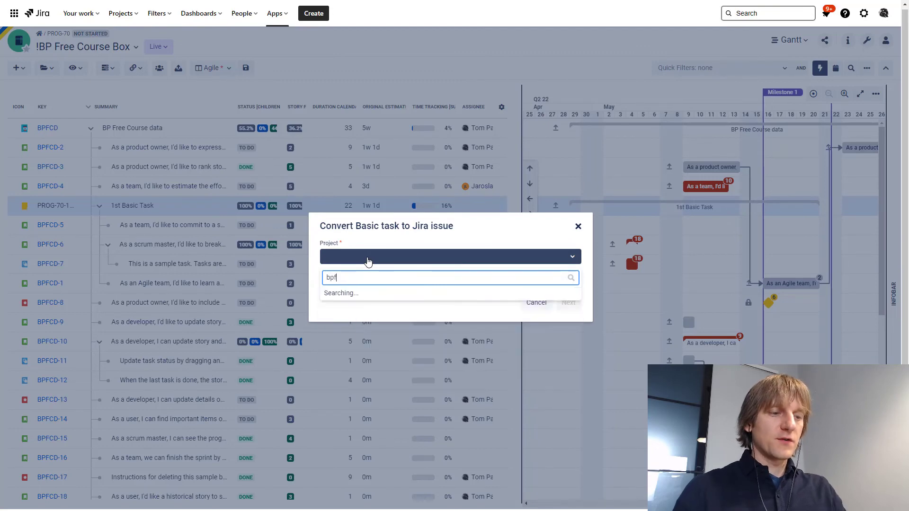
{"action": "left_click", "coordinate": [370, 296]}
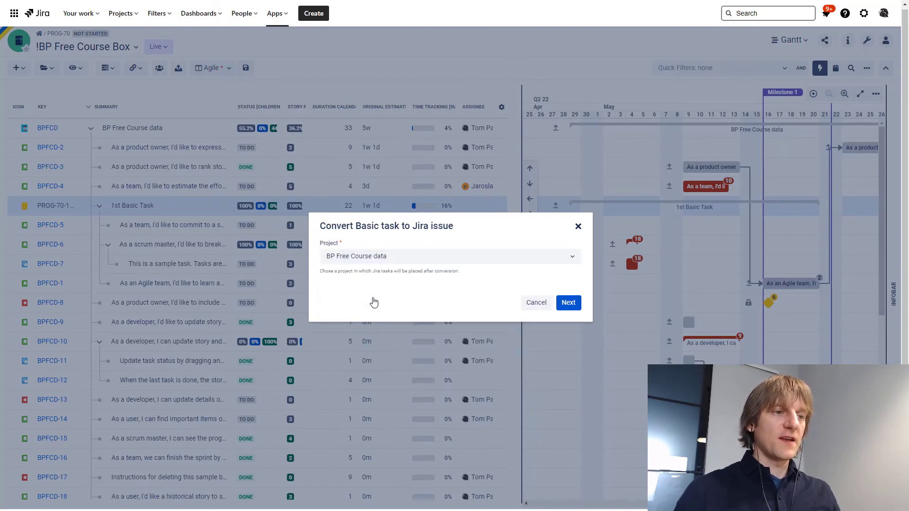
{"action": "left_click", "coordinate": [568, 305]}
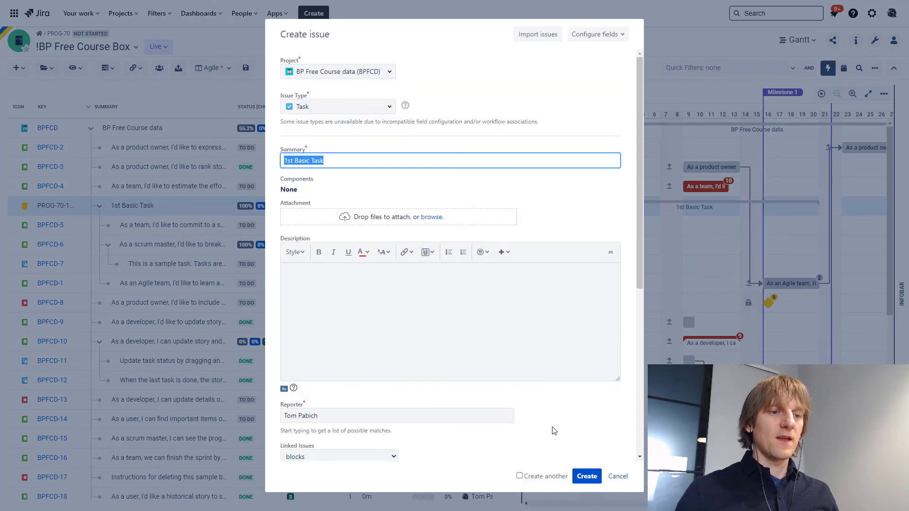
{"action": "left_click", "coordinate": [586, 477]}
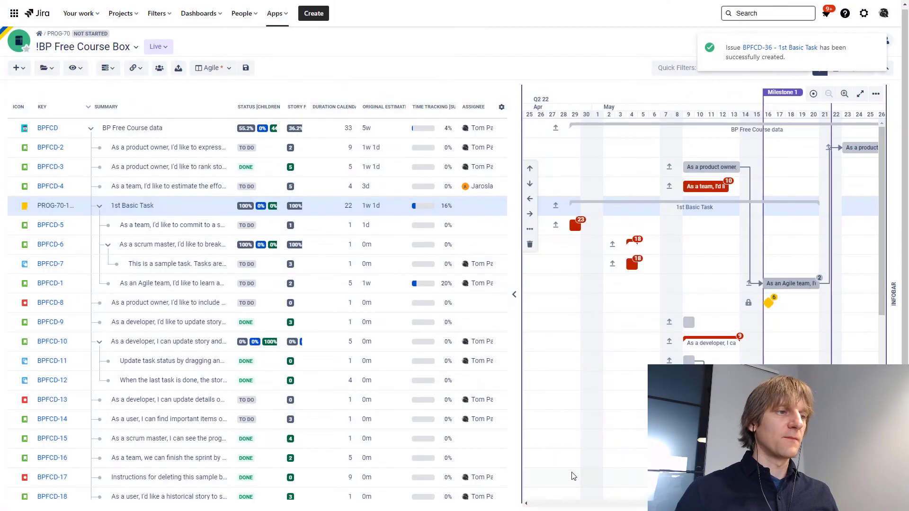